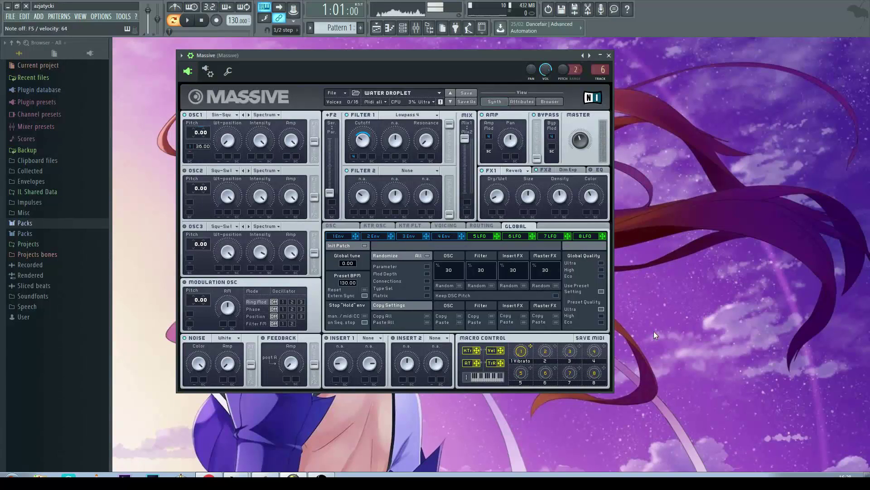
- Power off FX1 reverb and FX2 dimension expander, and mute OSC1's pitch modulation slot
drag(404, 52, 427, 57)
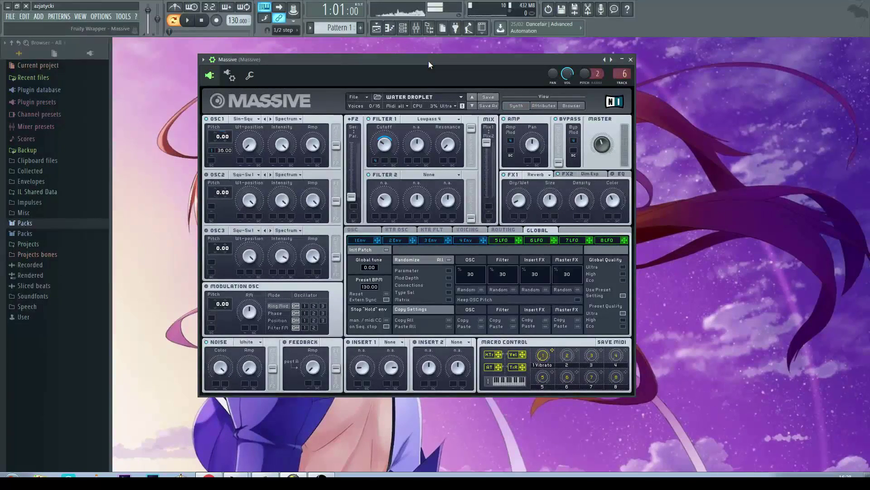
click(504, 175)
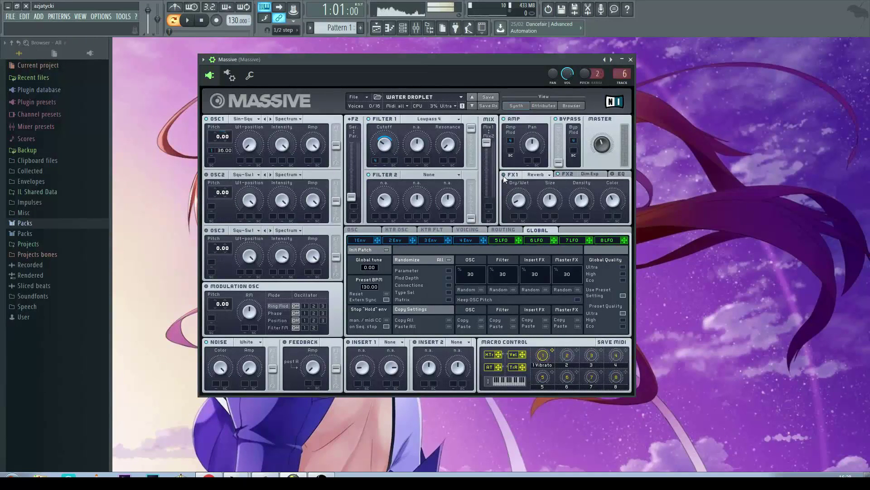
click(557, 174)
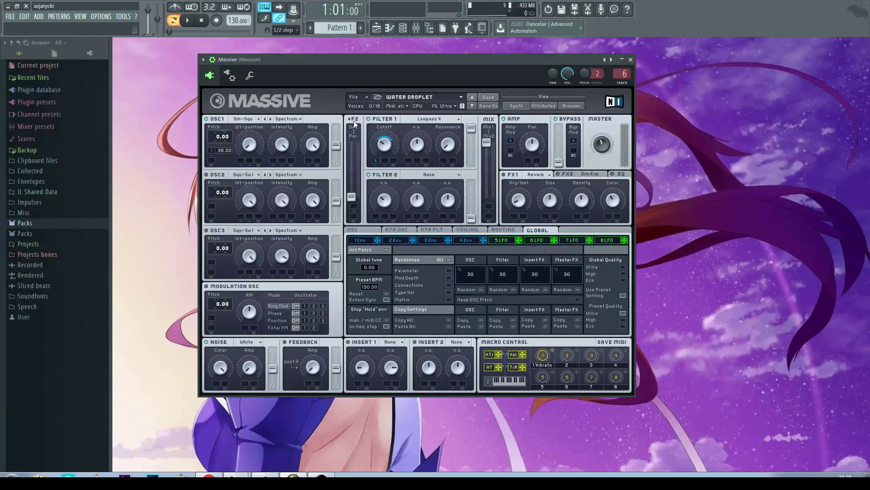
right_click(211, 152)
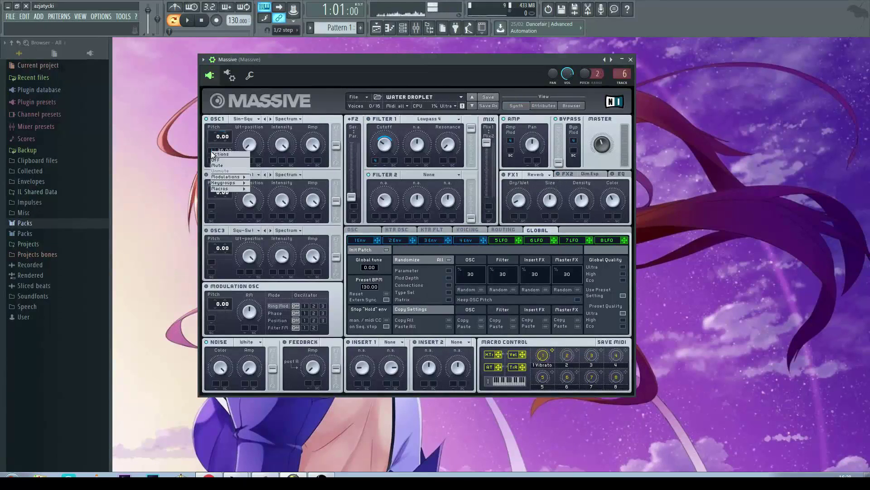
click(224, 165)
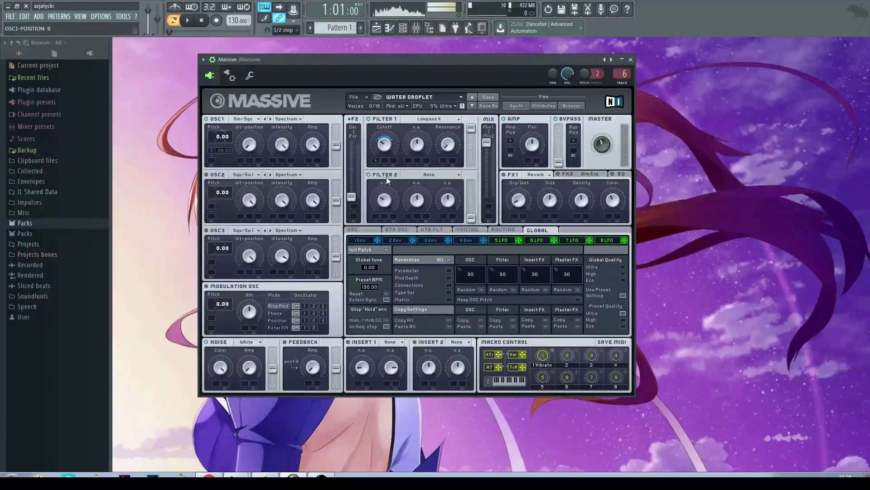
- Assign Massive's Envelope 4 to the Filter 1 cutoff modulation slot
click(466, 242)
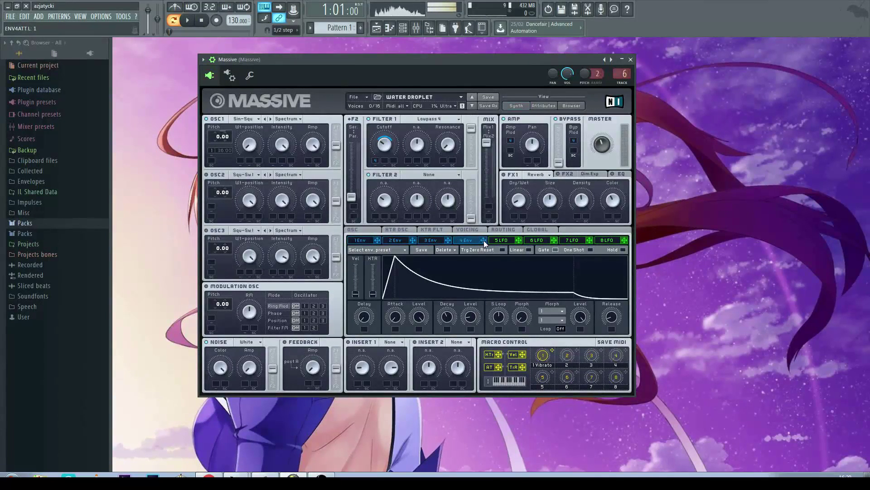
drag(483, 241, 377, 166)
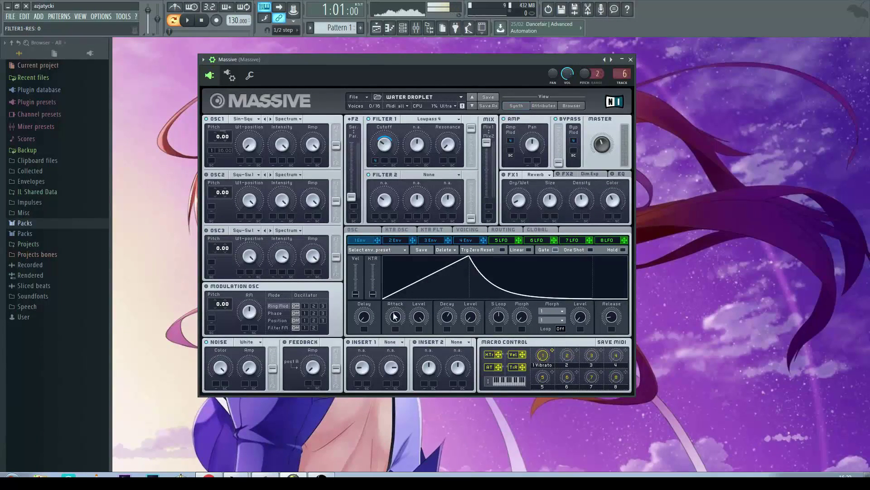
- Adjust Envelope 1's attack and decay levels and raise OSC1 pitch modulation to 36 semitones
click(421, 324)
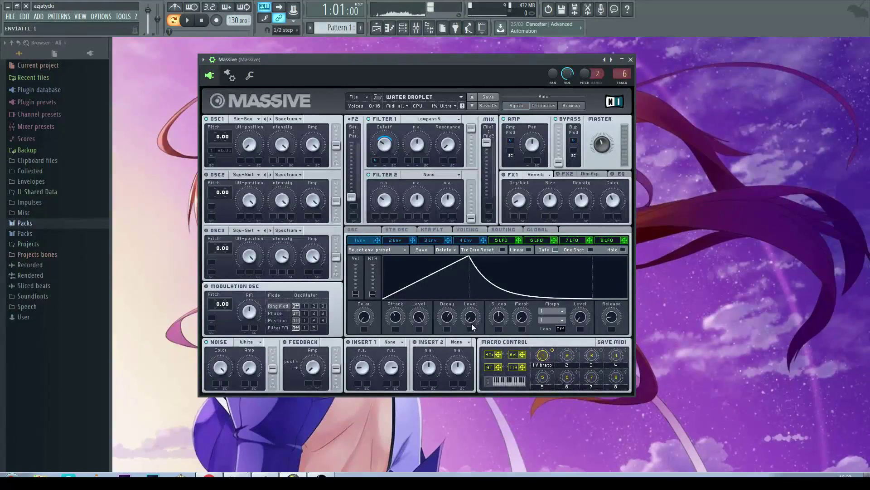
drag(473, 317, 474, 328)
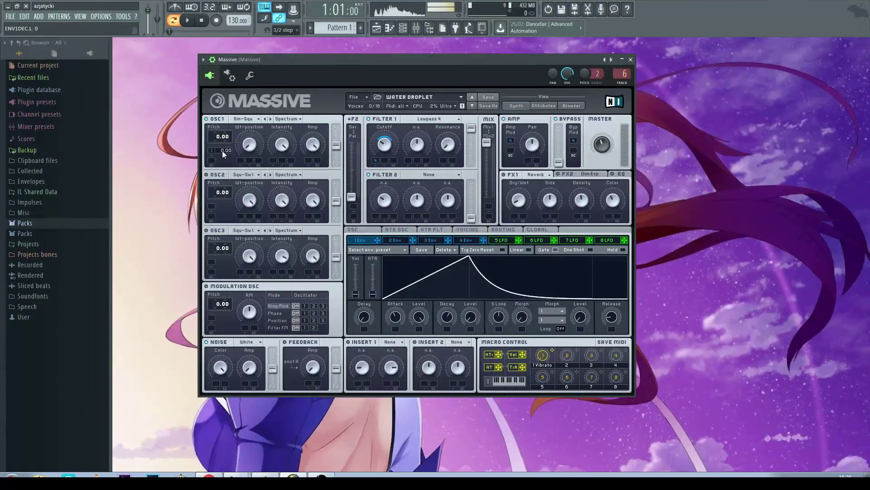
drag(223, 154, 224, 148)
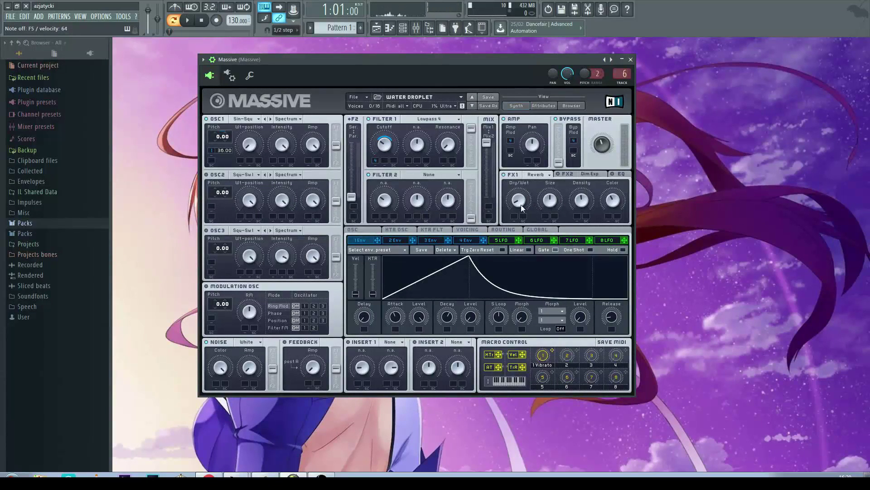
- Check the FX2 dimension expander and the Massive insert's Parametric EQ 2 low cut, then close the EQ
click(582, 174)
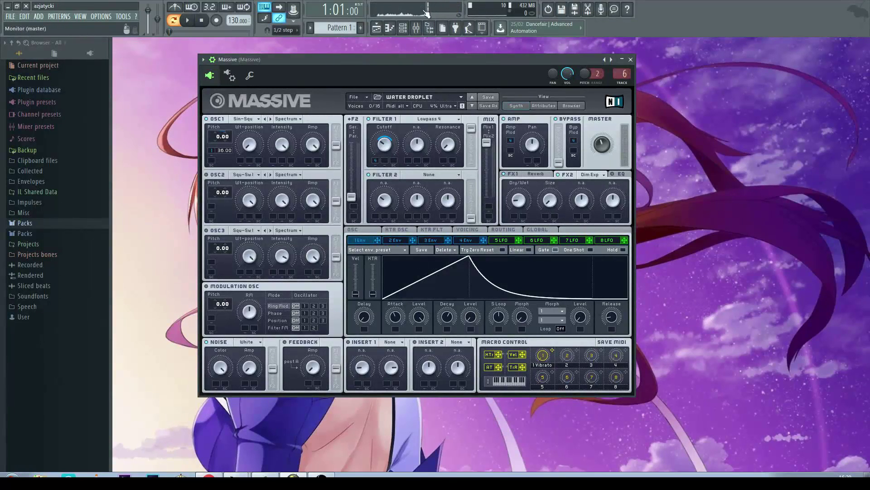
click(416, 28)
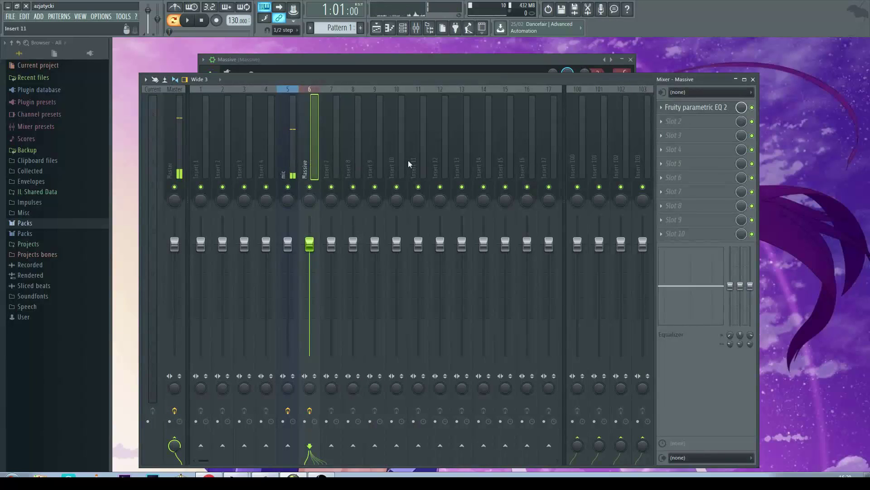
click(695, 108)
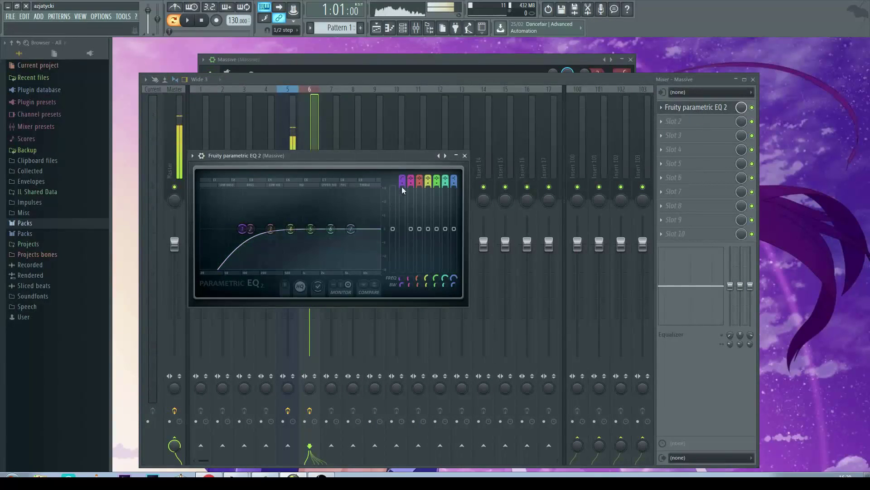
click(464, 155)
key(F9)
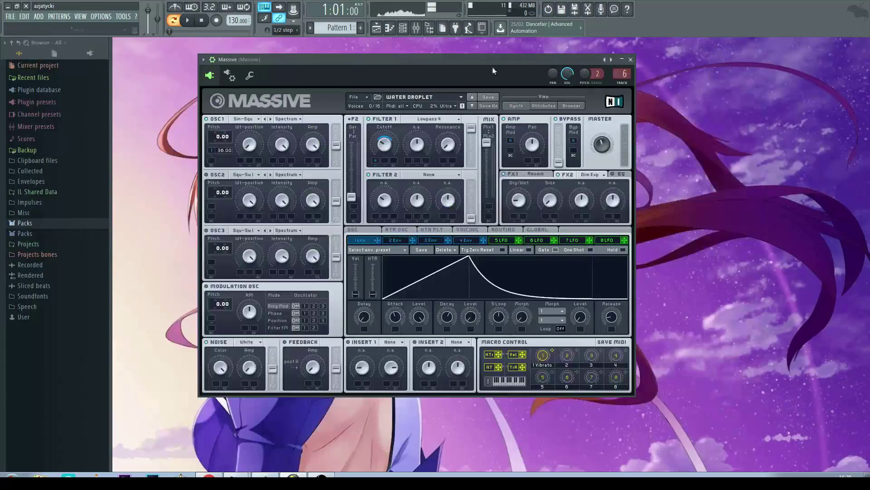
drag(447, 60, 460, 53)
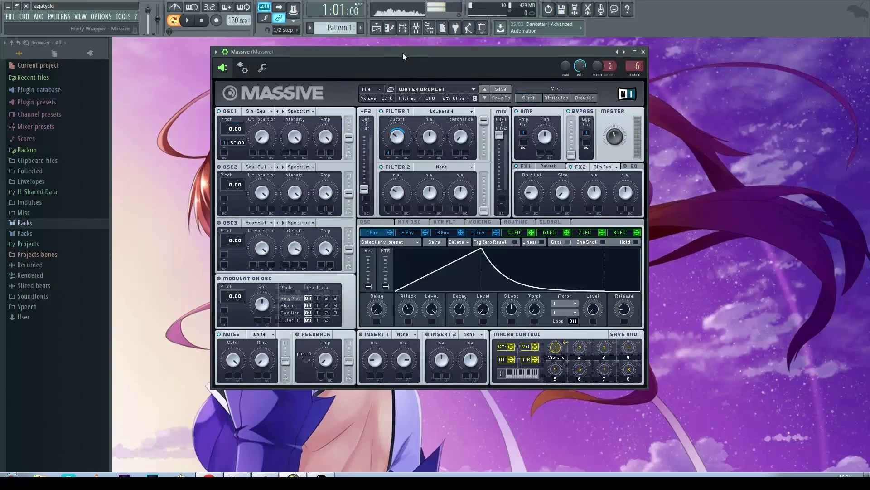
drag(403, 53, 411, 54)
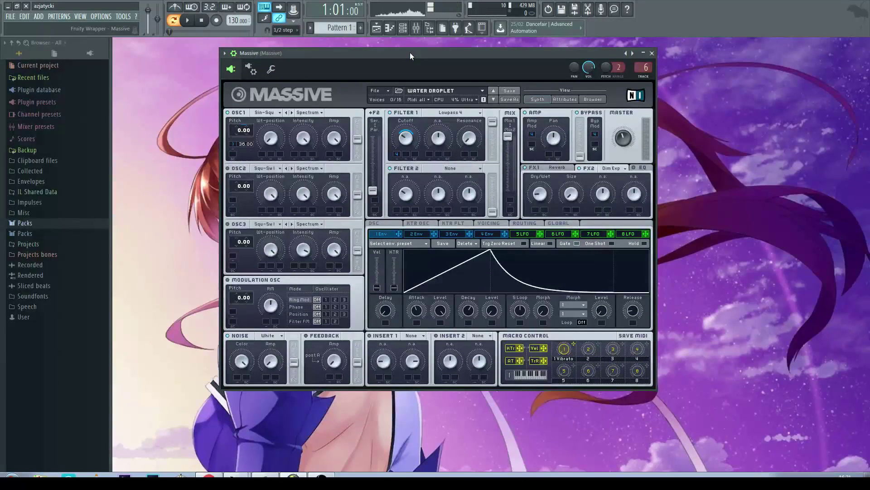
drag(413, 55, 428, 55)
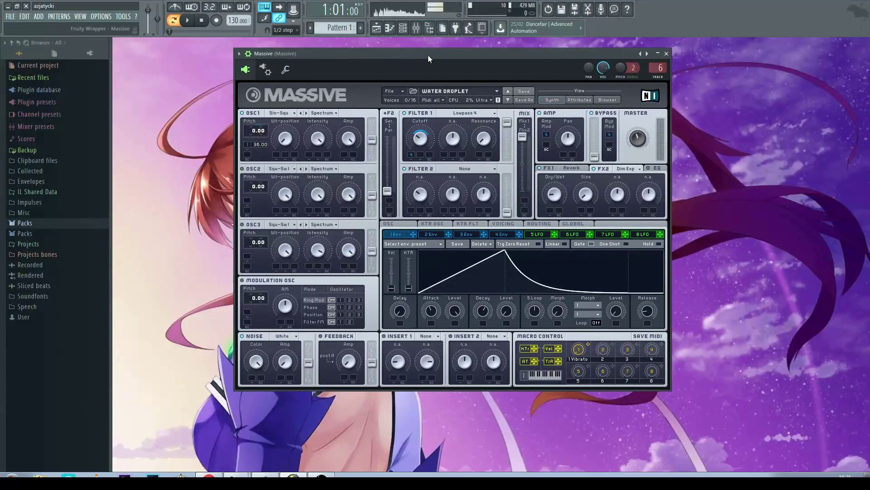